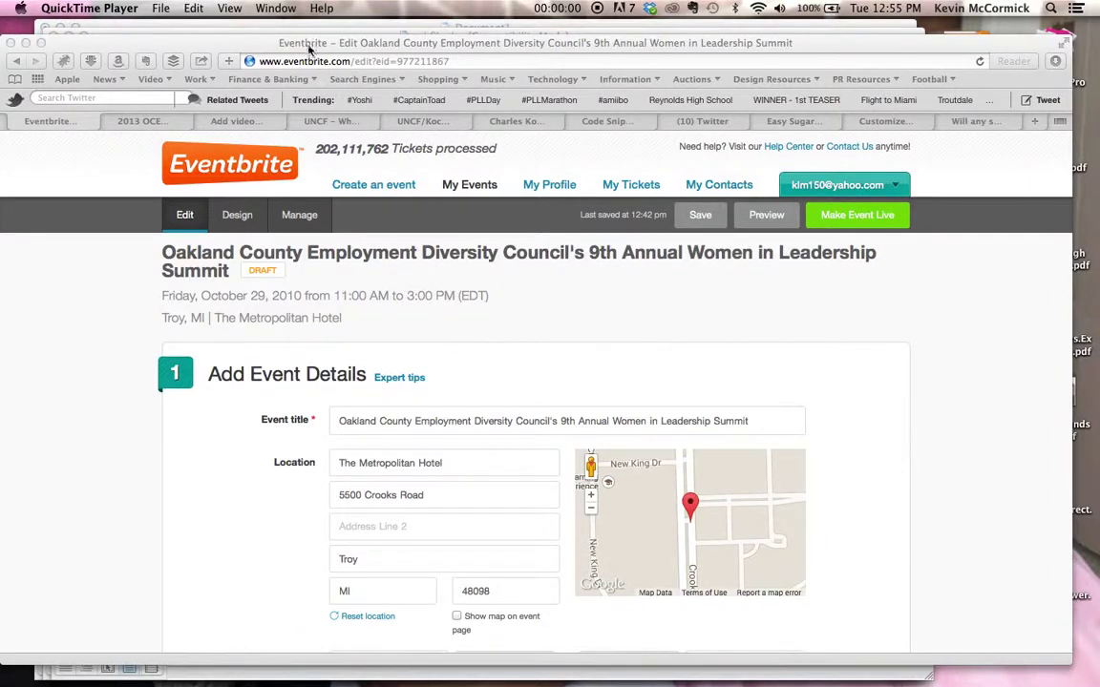
Delete the yellow embedded media placeholder from the event description and open its HTML source
click(308, 45)
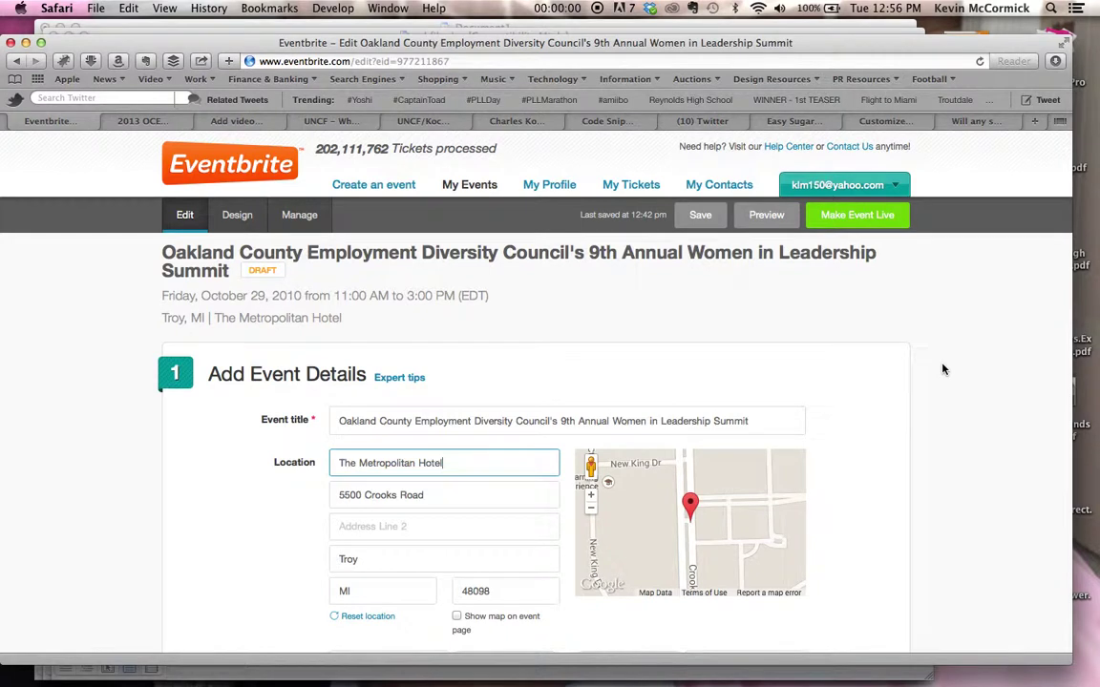
scroll(943, 370, down, 15)
scroll(942, 369, down, 2)
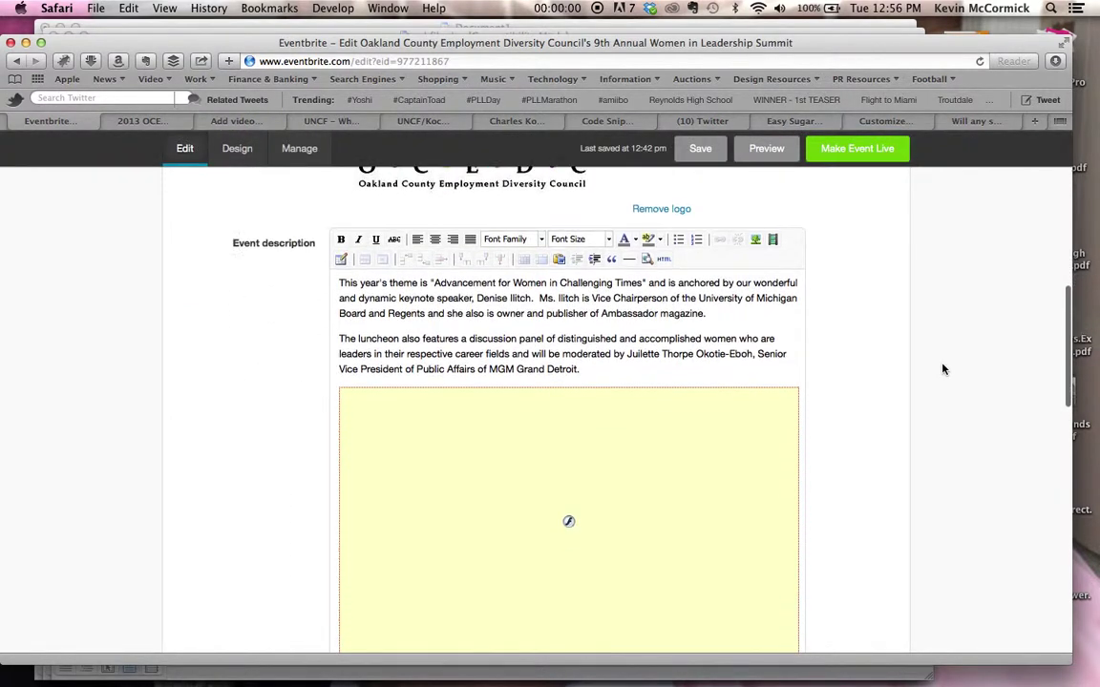
click(752, 452)
key(BackSpace)
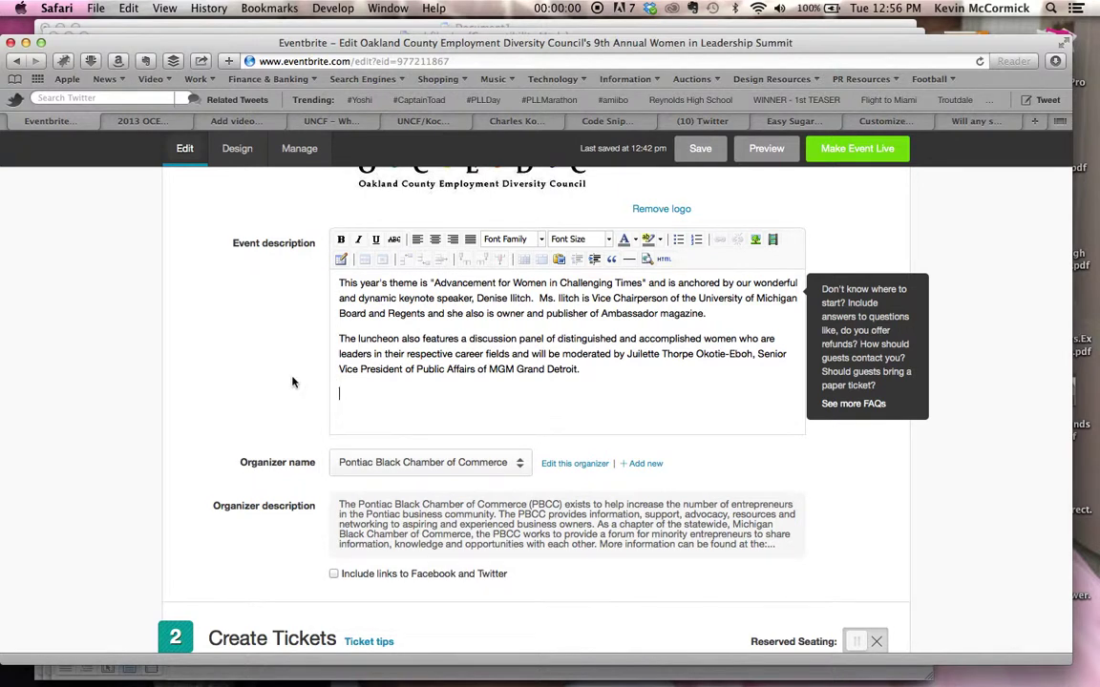
click(664, 261)
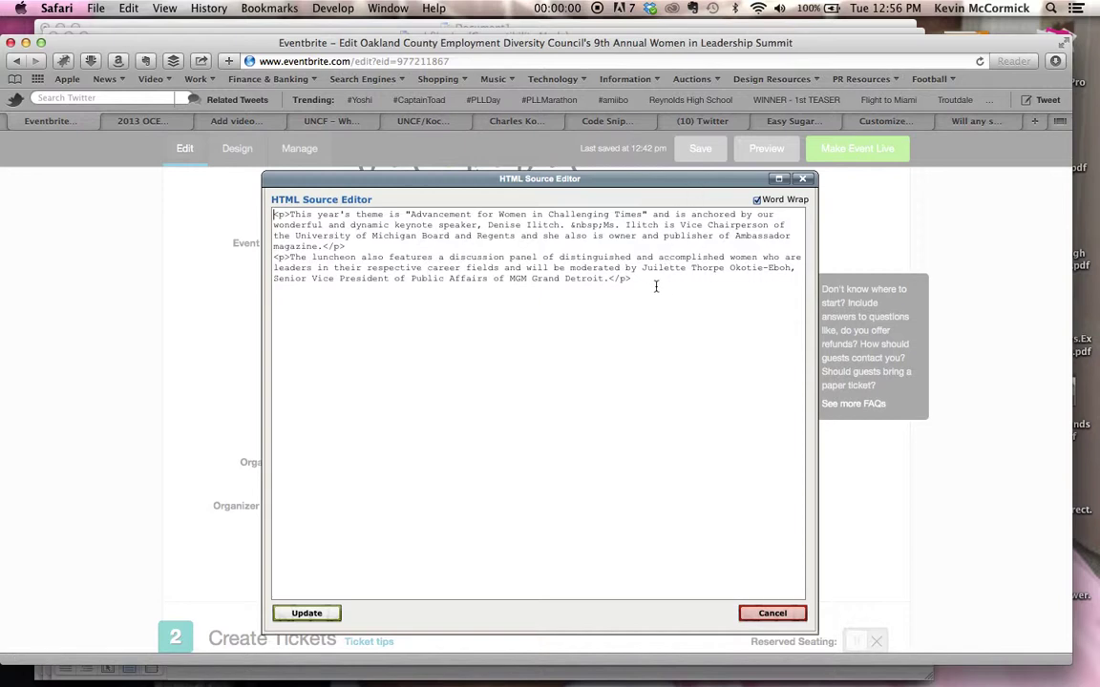
Add an empty line after the last </p> in the source, then go to the conference video tab
click(656, 287)
key(Return)
key(Return)
click(136, 121)
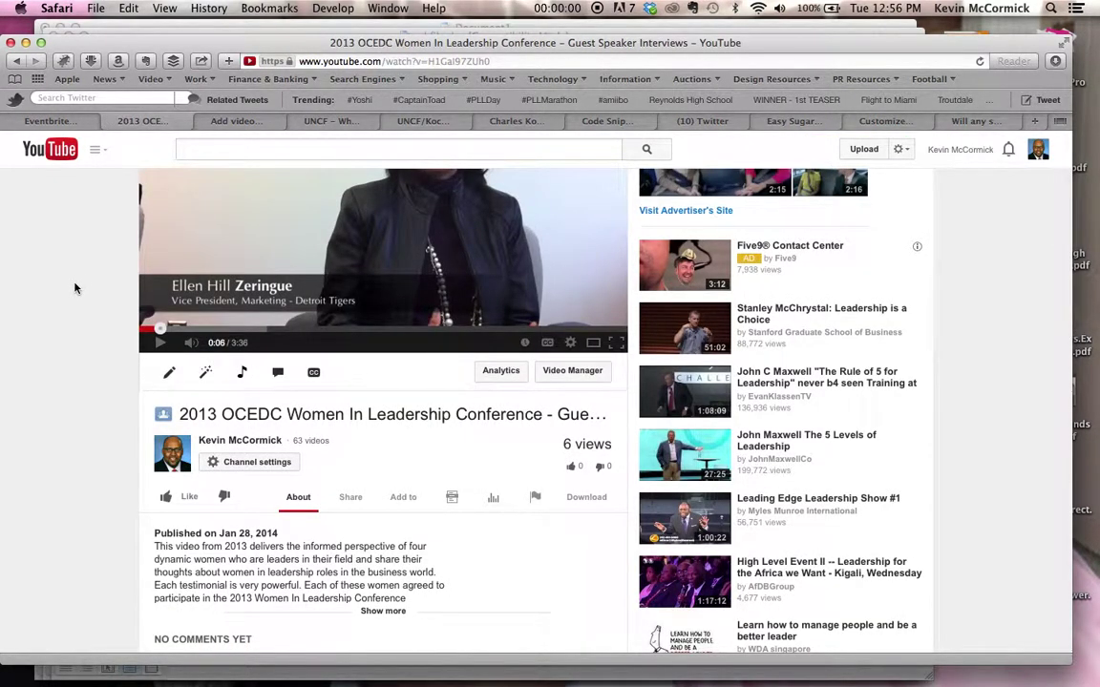
Show the Share and Embed options for the 2013 OCEDC Women In Leadership Conference video
scroll(75, 288, down, 3)
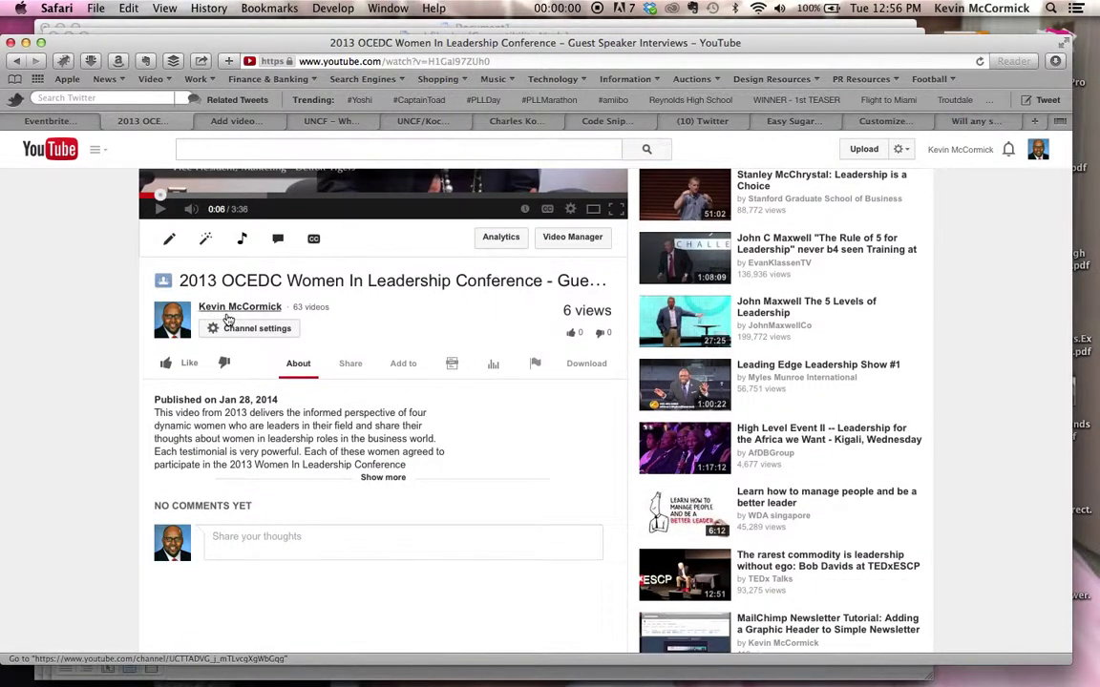
click(351, 364)
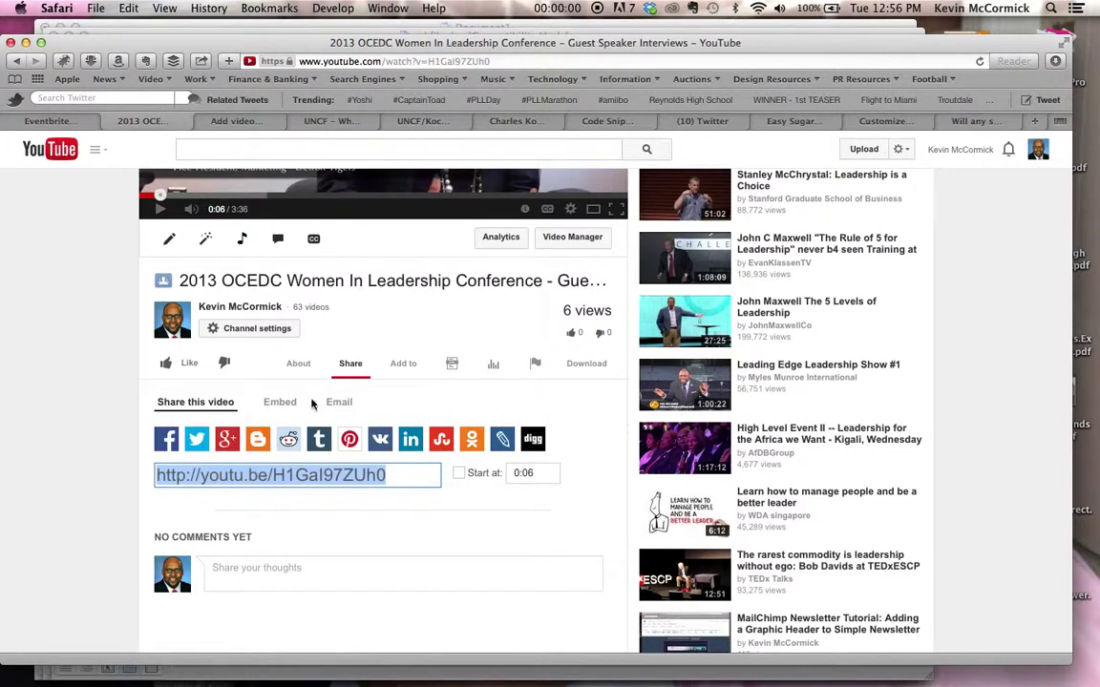
click(279, 403)
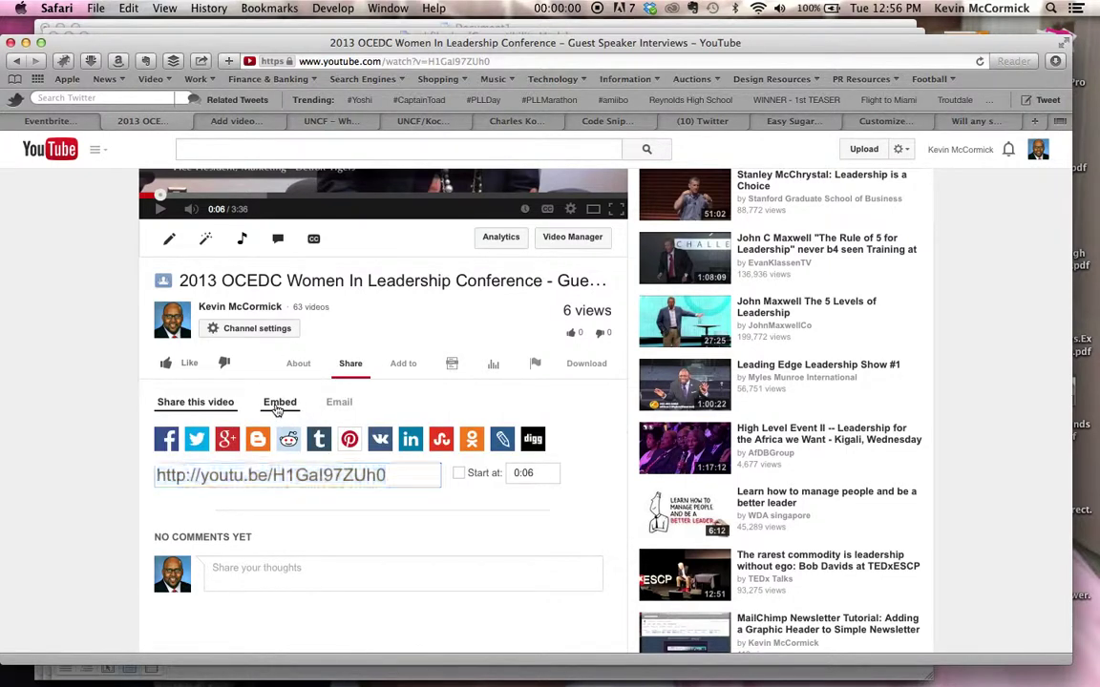
Copy the old-style 640 × 360 embed code and return to the Eventbrite tab
scroll(68, 492, down, 2)
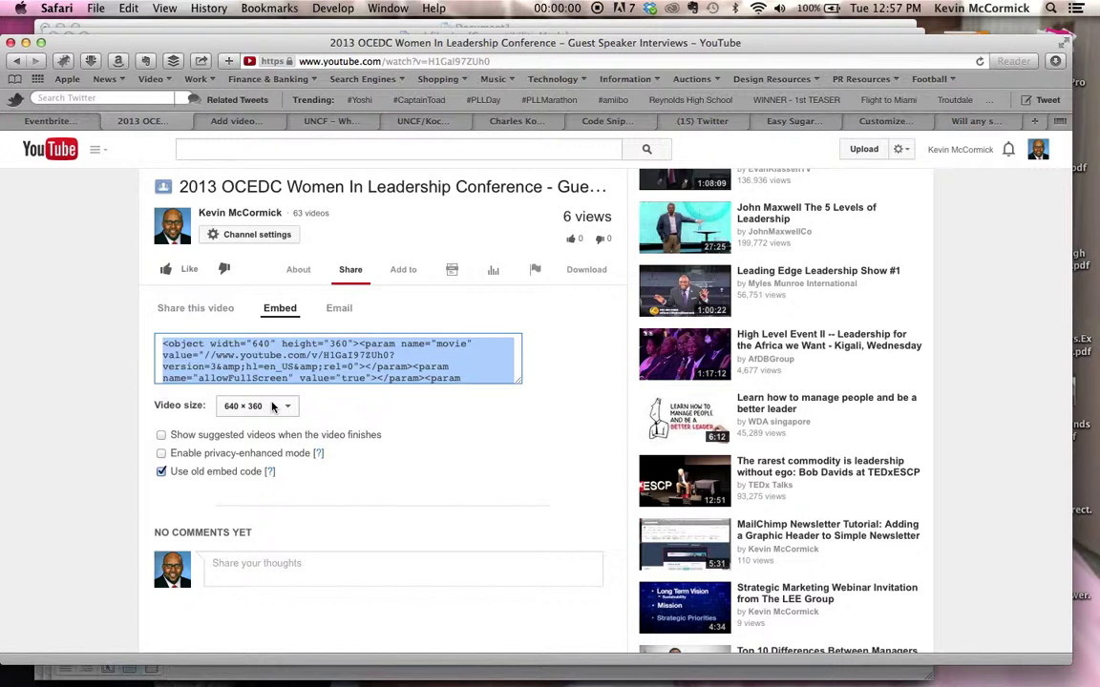
key(super+c)
click(60, 122)
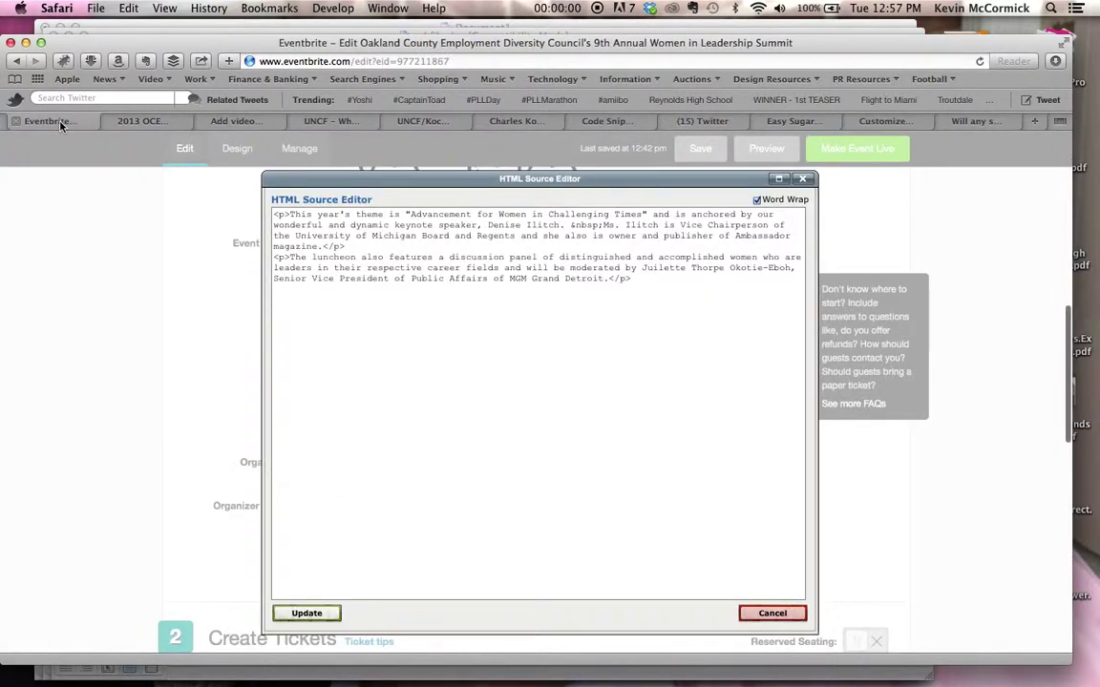
Paste the YouTube embed code on the empty line and change its size from 640 × 360 to 600 × 350
click(320, 314)
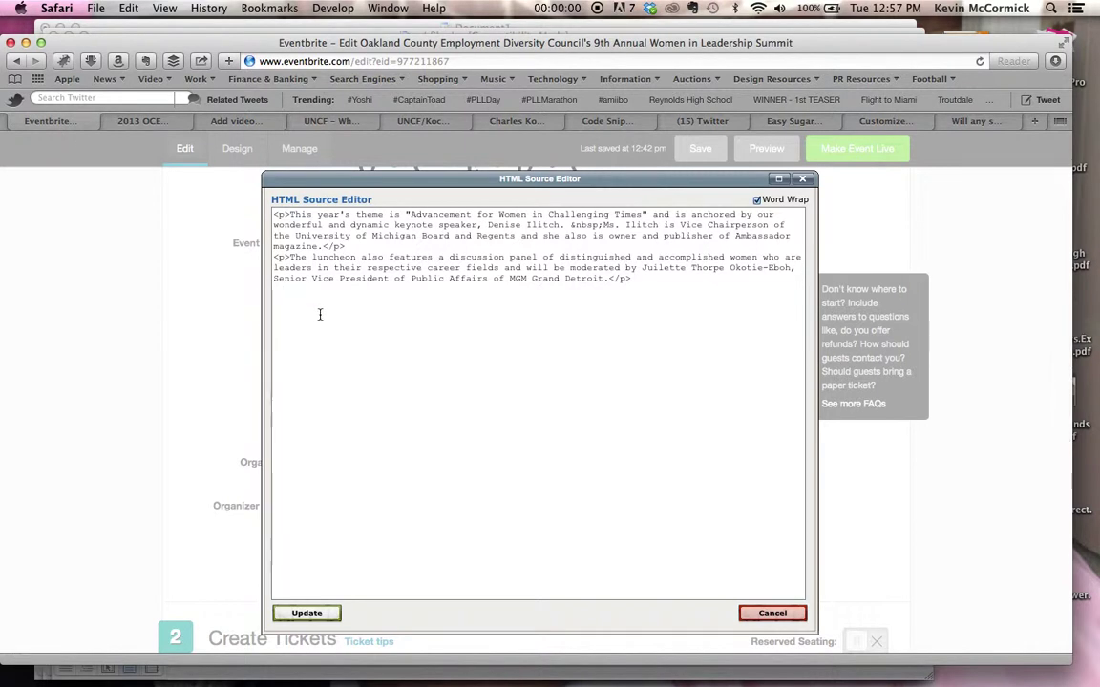
key(super+v)
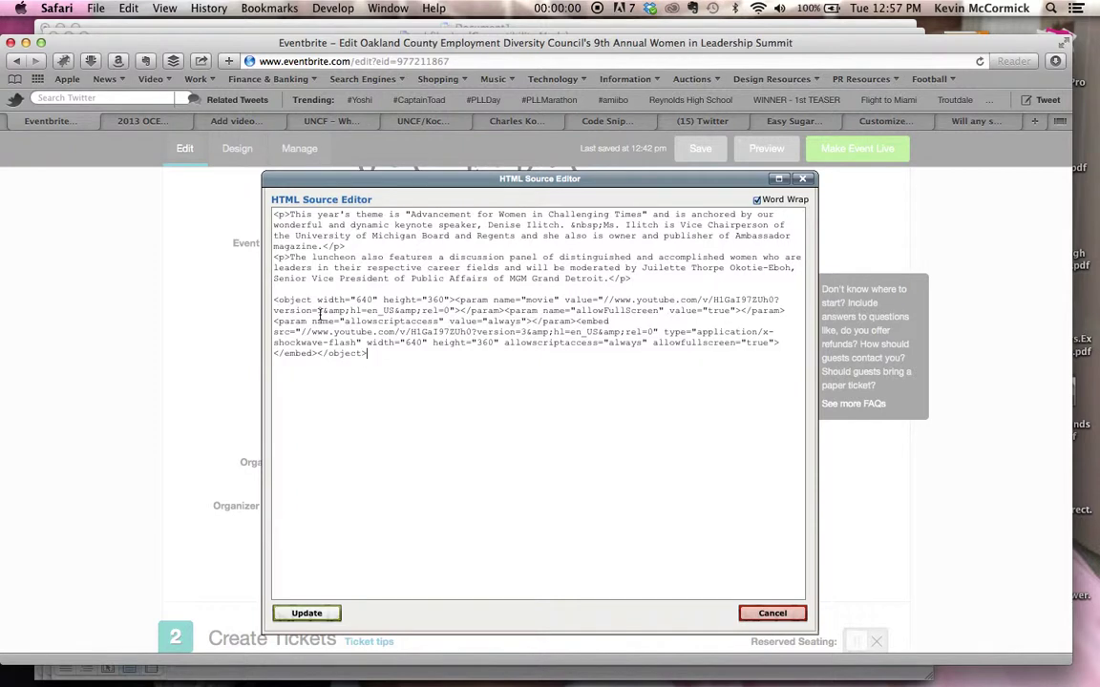
click(365, 300)
key(BackSpace)
text(0)
click(438, 299)
key(BackSpace)
text(5)
Apply the edited HTML to the description and save the event draft
click(303, 614)
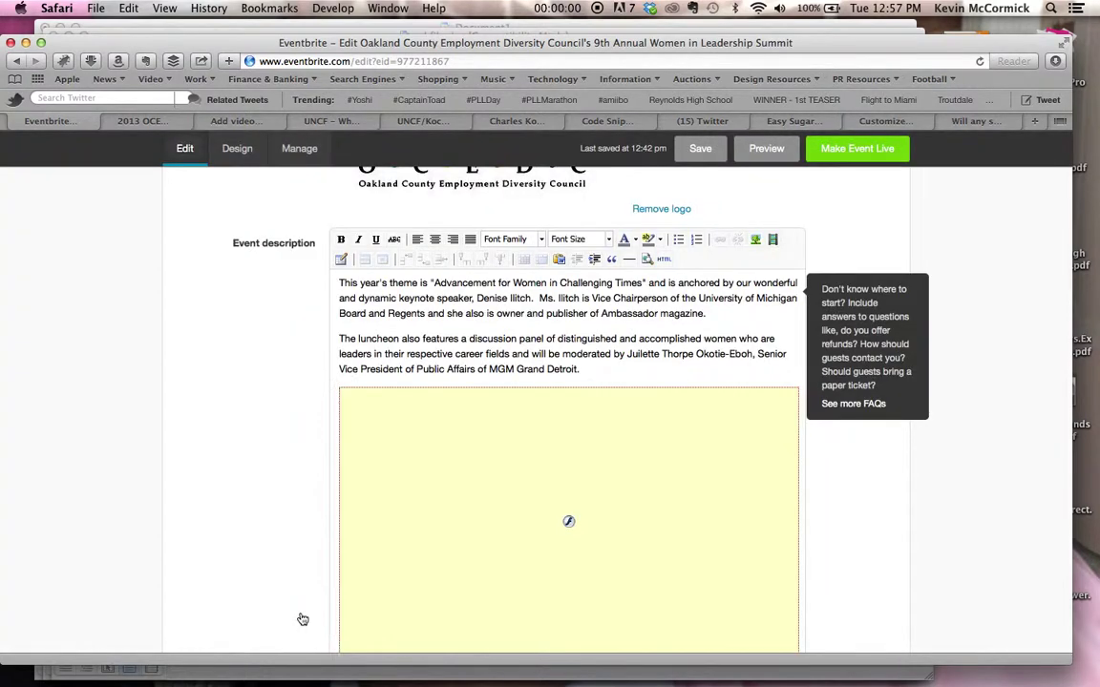
scroll(249, 601, down, 2)
scroll(249, 601, down, 2)
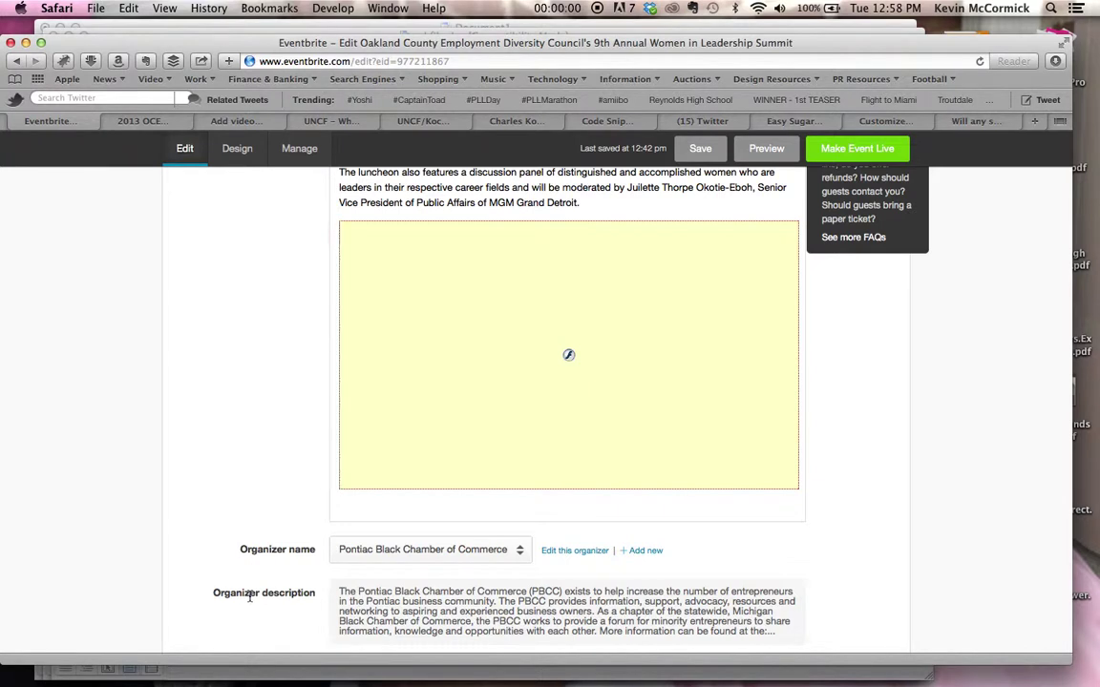
click(699, 149)
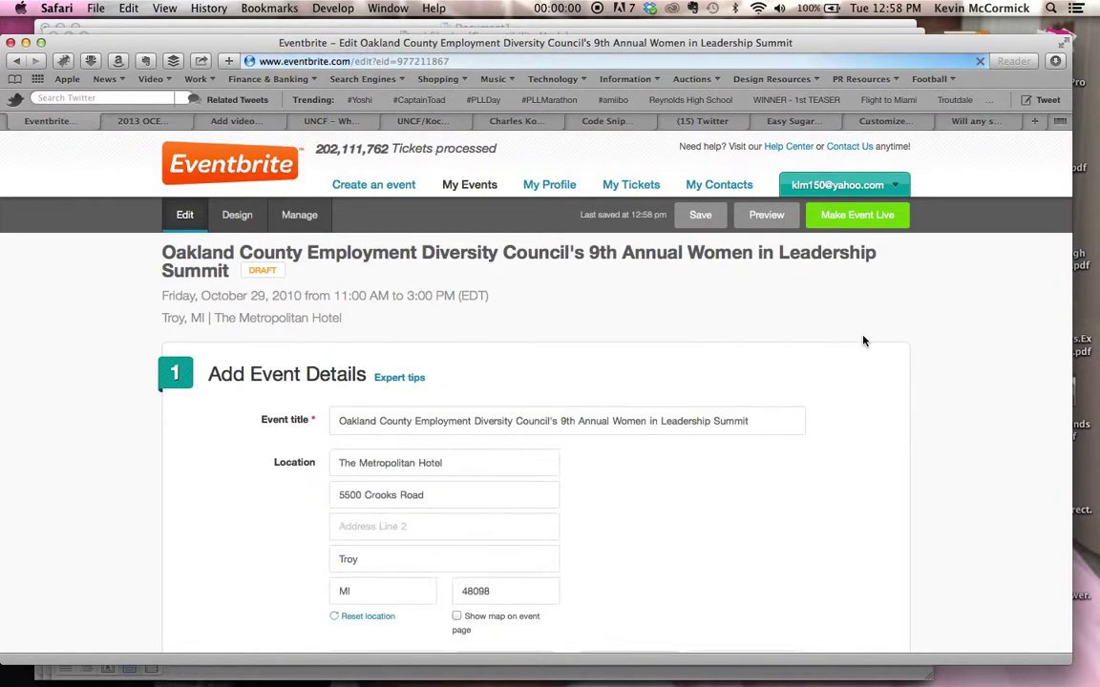
Open the event preview page and scroll toward the Event Details with the video
click(767, 220)
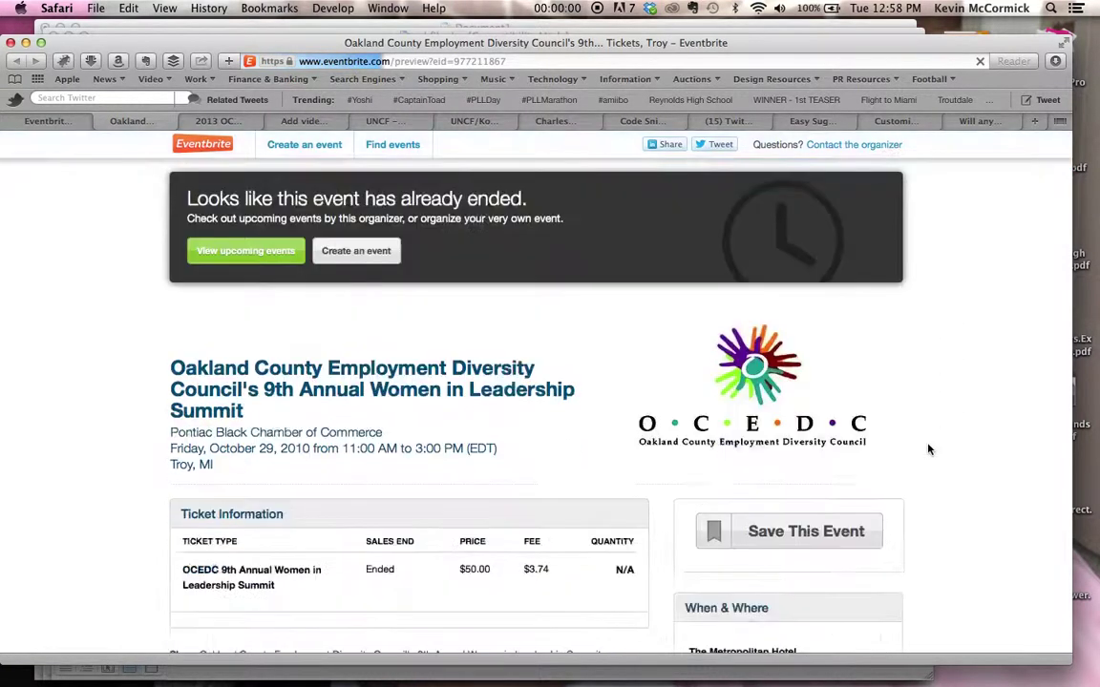
scroll(929, 449, down, 10)
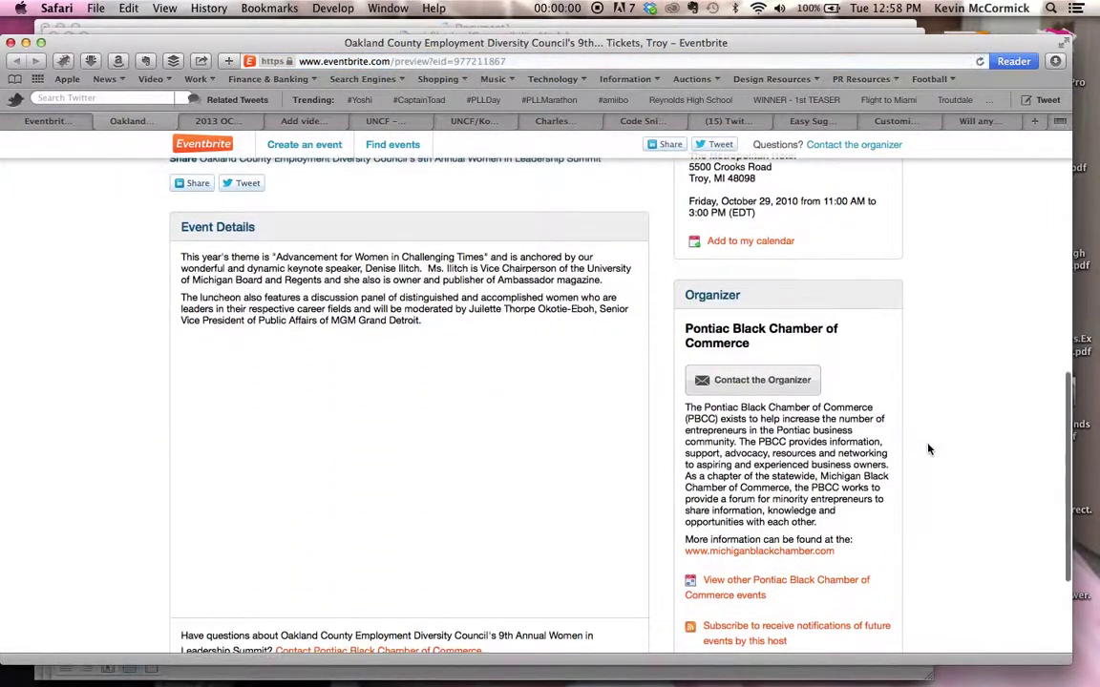